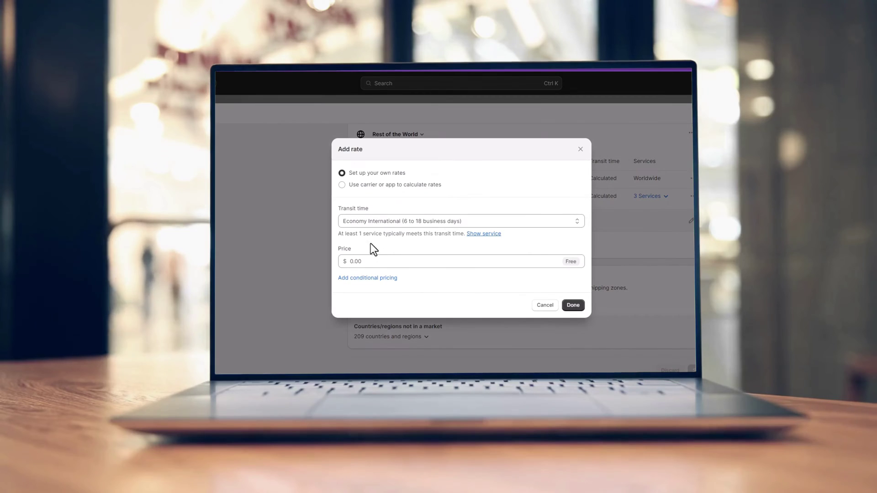
Select Standard International as the transit time in the shipping-rate preview.
click(372, 238)
click(367, 261)
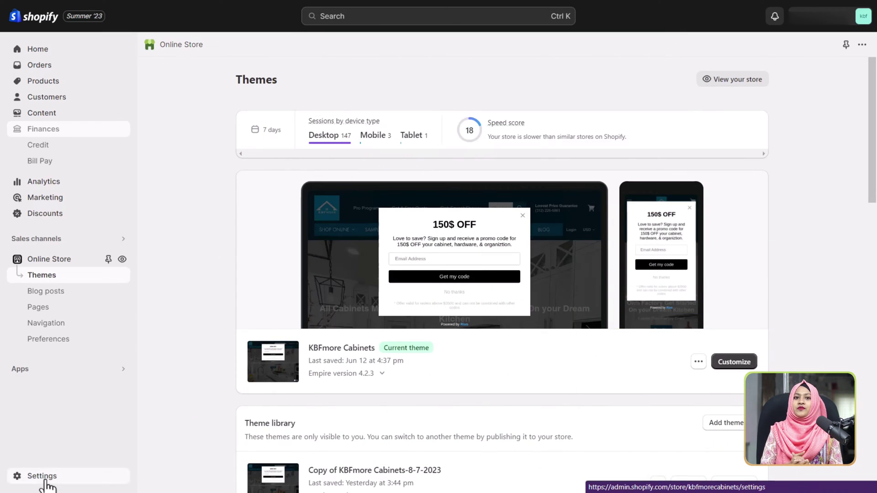
Go from the store settings to Shipping and delivery, showing Domestic and Rest of the World rates.
click(45, 483)
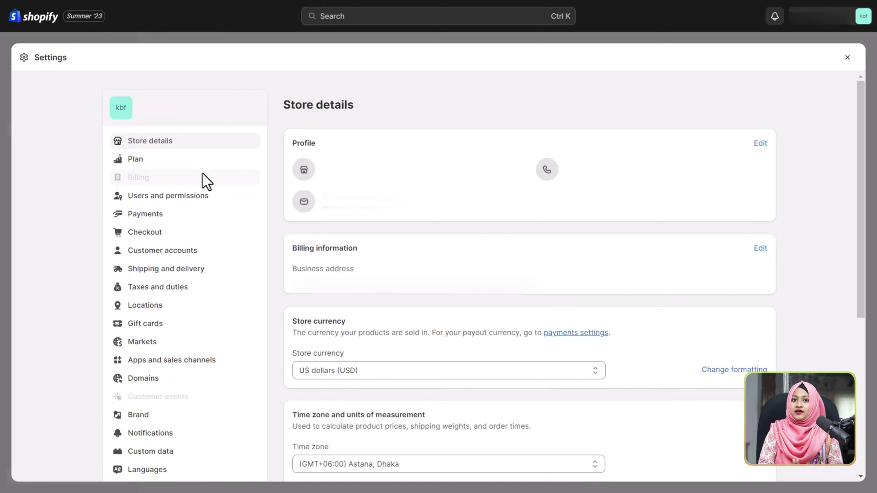
click(162, 270)
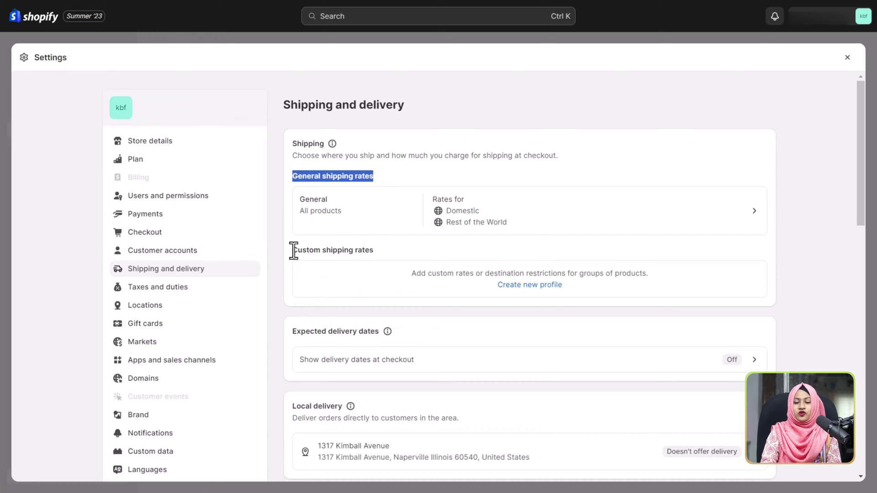
click(380, 250)
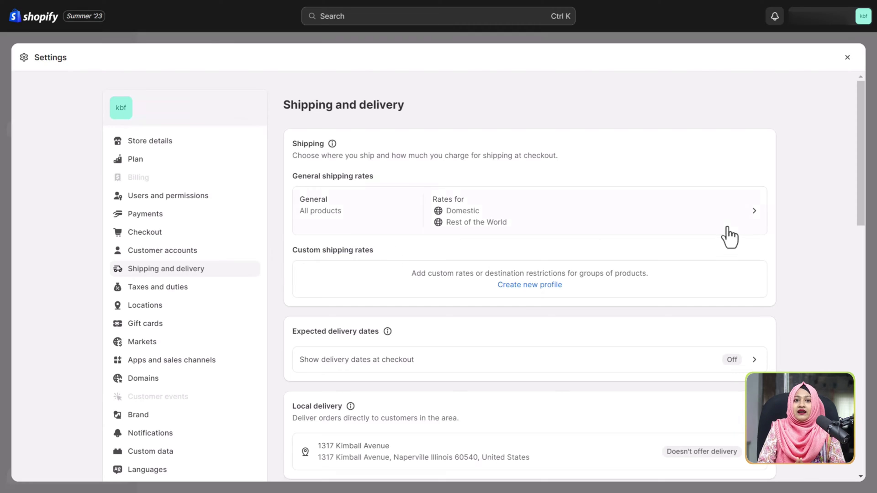
Open the General shipping profile and scroll down to the Domestic shipping zone.
click(754, 214)
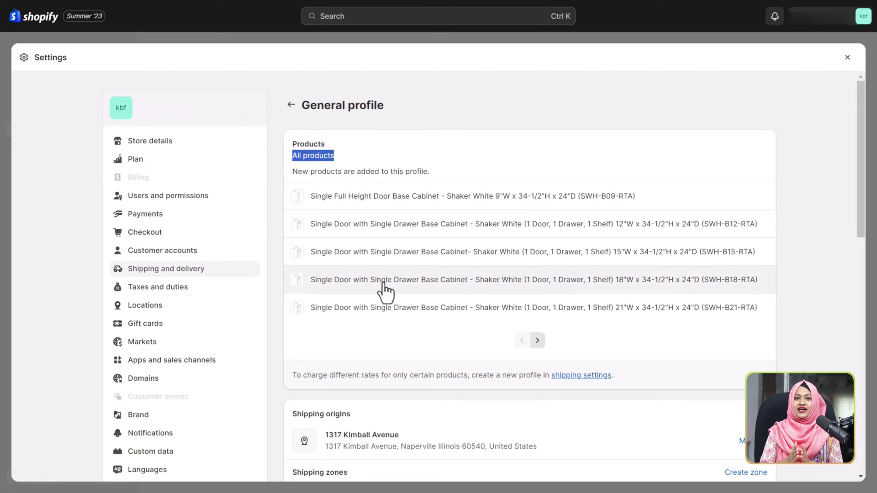
scroll(387, 313, down, 1)
scroll(384, 307, down, 4)
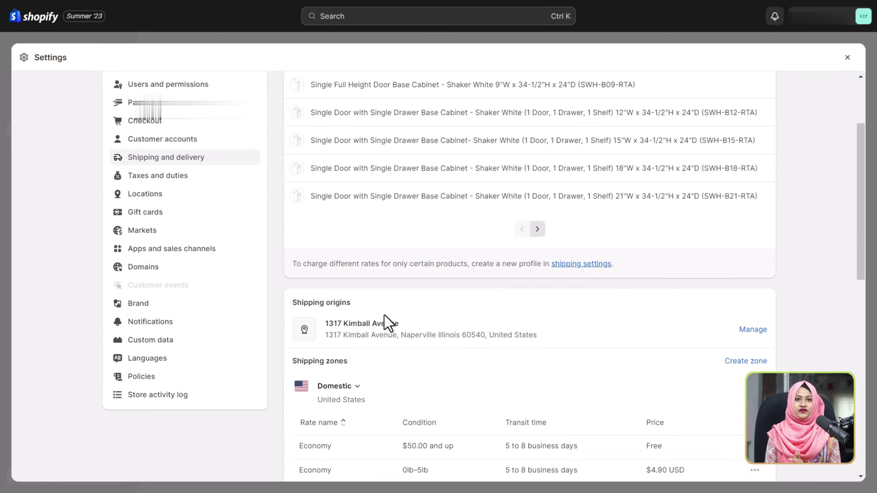
scroll(382, 317, down, 2)
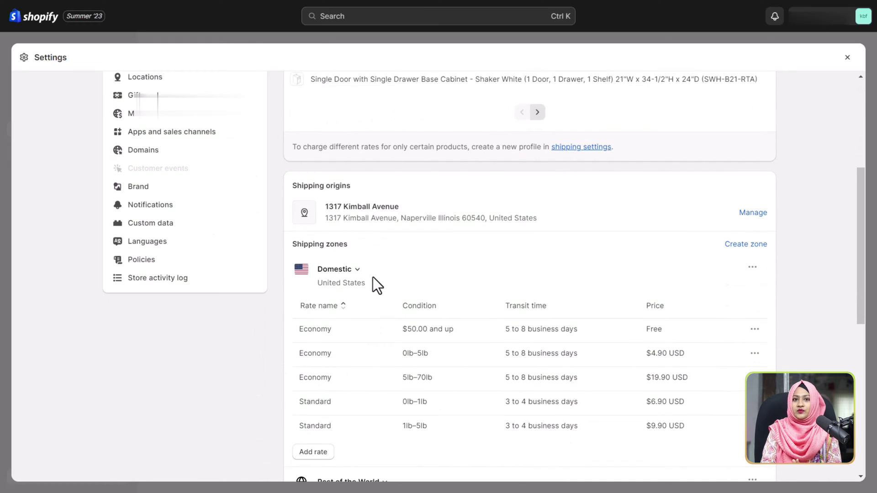
drag(372, 268, 340, 269)
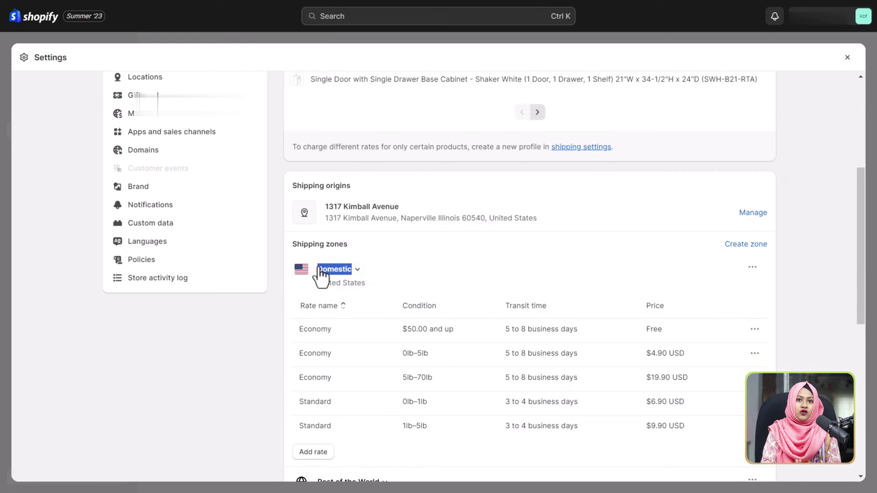
click(396, 259)
scroll(440, 316, down, 5)
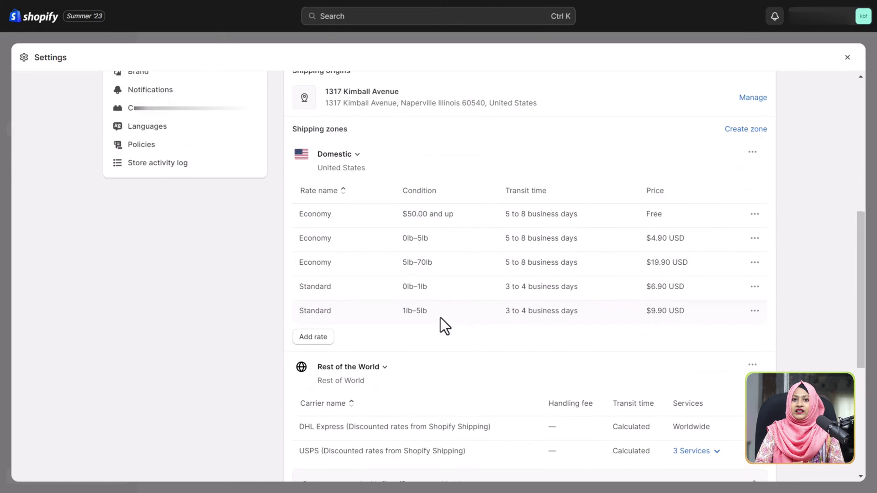
Add a Domestic Standard (3 to 4 business days) rate priced $30.00 with conditional pricing.
click(313, 281)
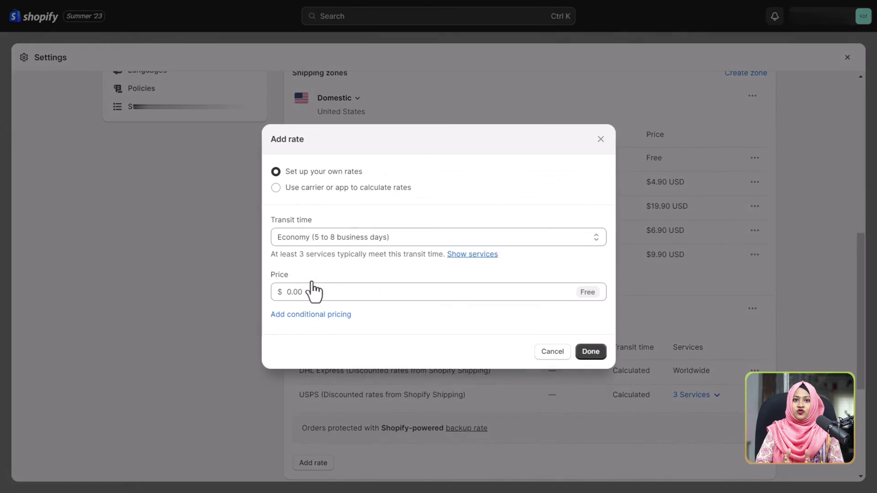
click(375, 243)
click(333, 262)
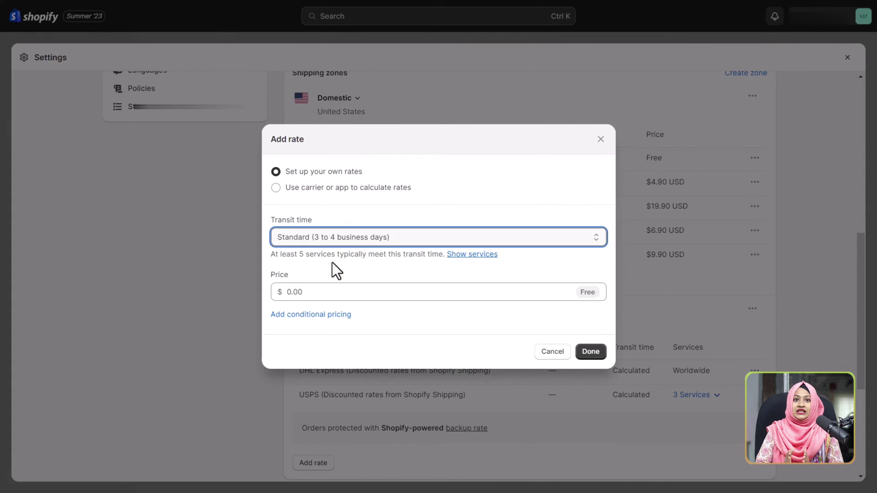
click(316, 292)
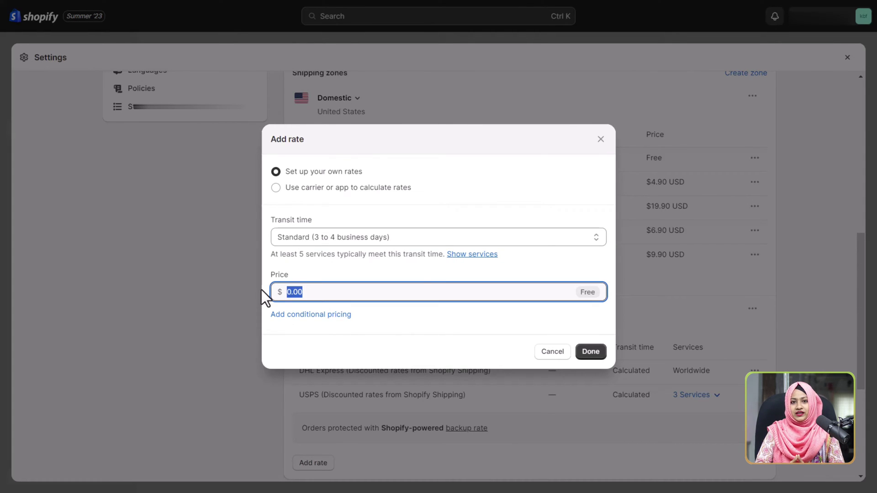
text(30)
click(326, 274)
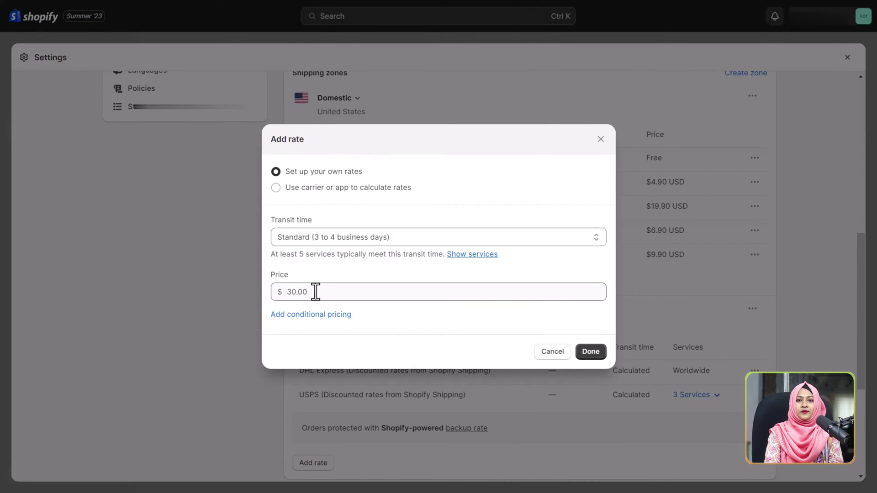
click(326, 315)
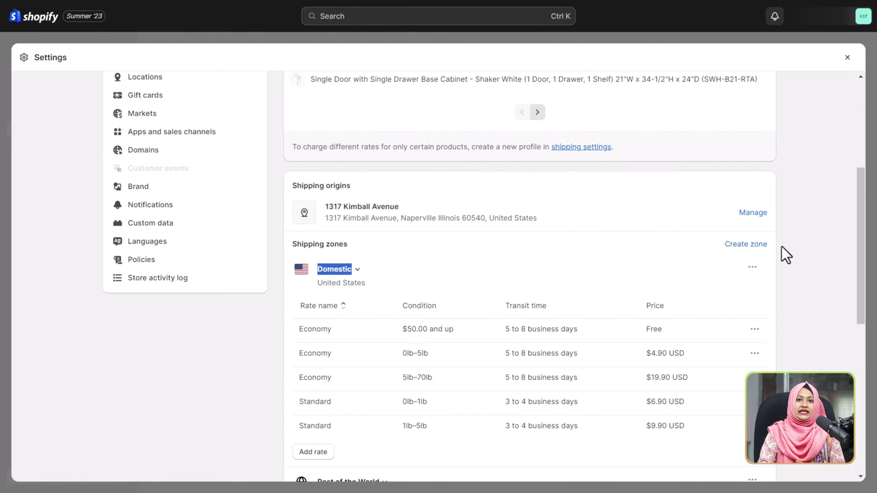
Search countries for 'United St' and 'King', then keep the zone covering Rest of world.
click(745, 244)
click(352, 170)
text(United St)
key(BackSpace)
key(BackSpace)
text(King)
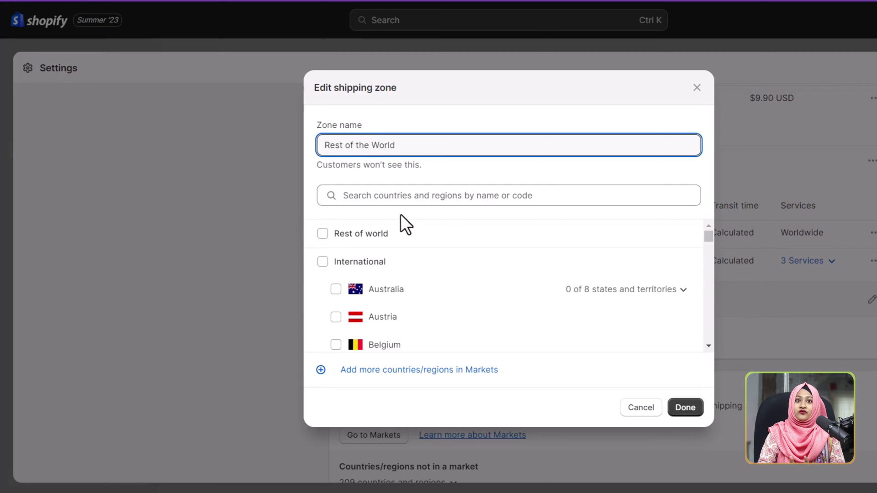
click(690, 410)
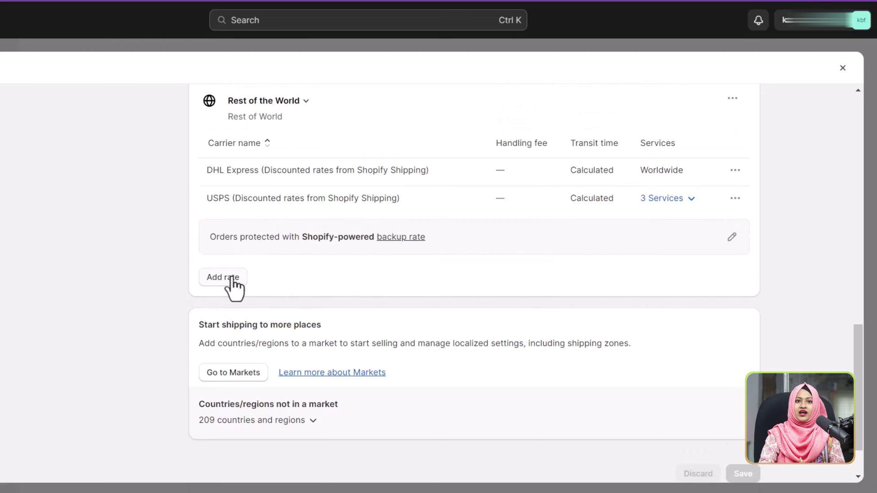
Draft a $50.00 Standard International rate with conditional pricing and save the $30.00 Domestic rate.
click(231, 279)
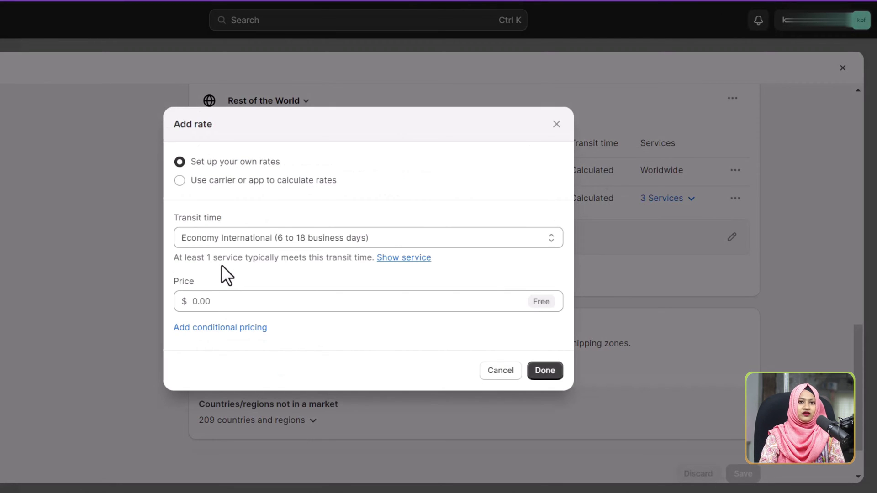
click(221, 242)
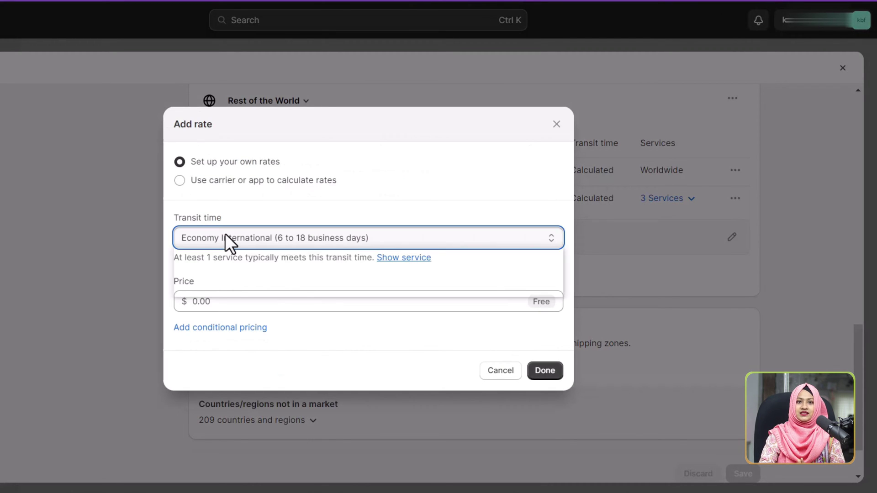
click(227, 264)
click(221, 298)
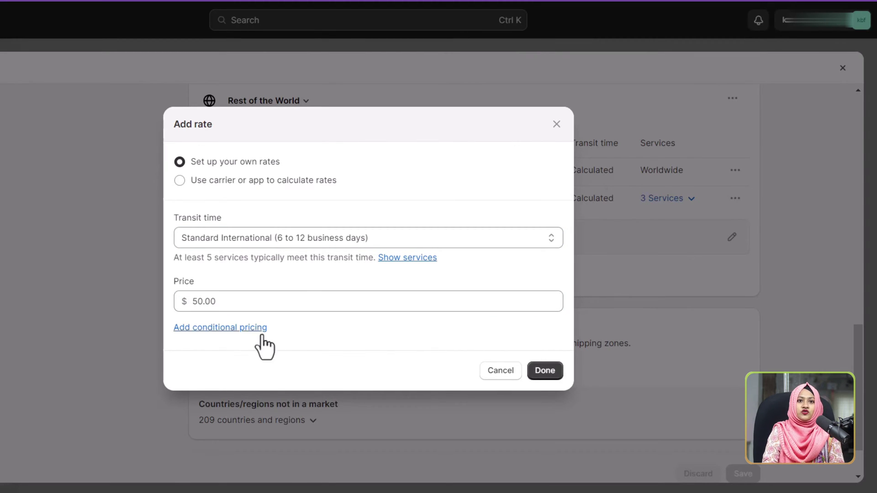
click(235, 328)
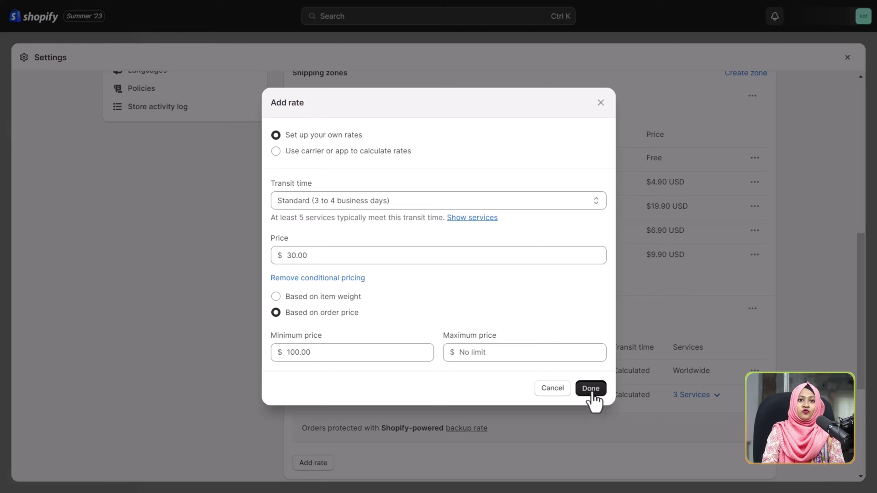
click(590, 389)
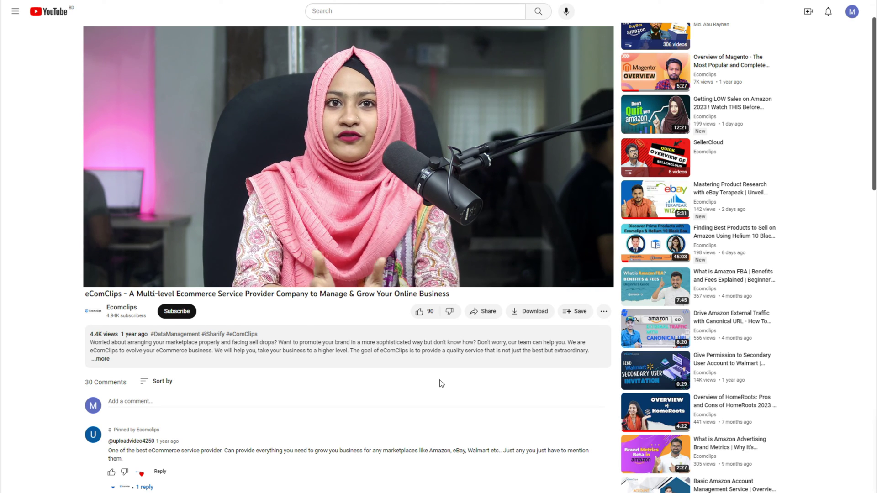
Like the eComClips video, subscribe to Ecomclips, and begin a comment with 'I have'.
click(420, 313)
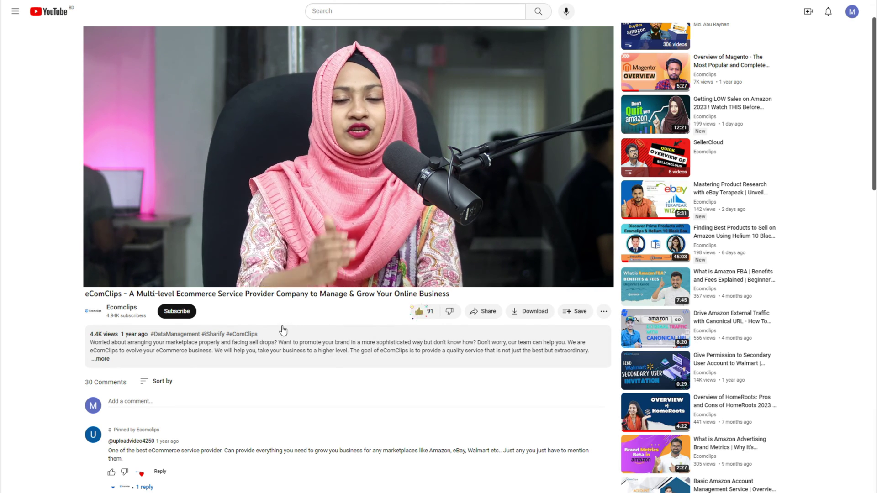
click(177, 312)
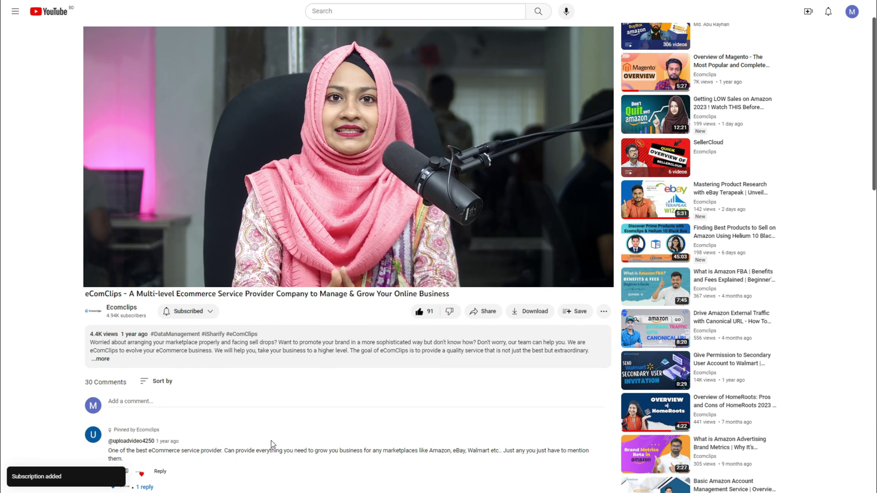
click(129, 404)
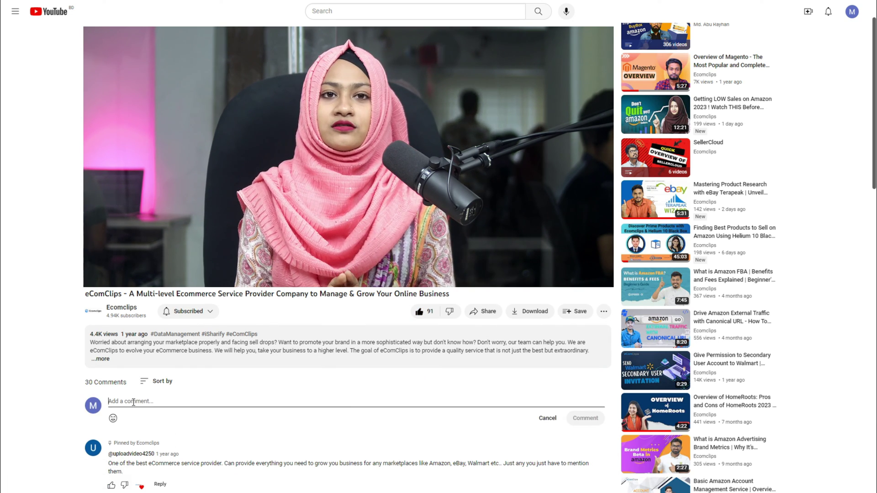
text(I have)
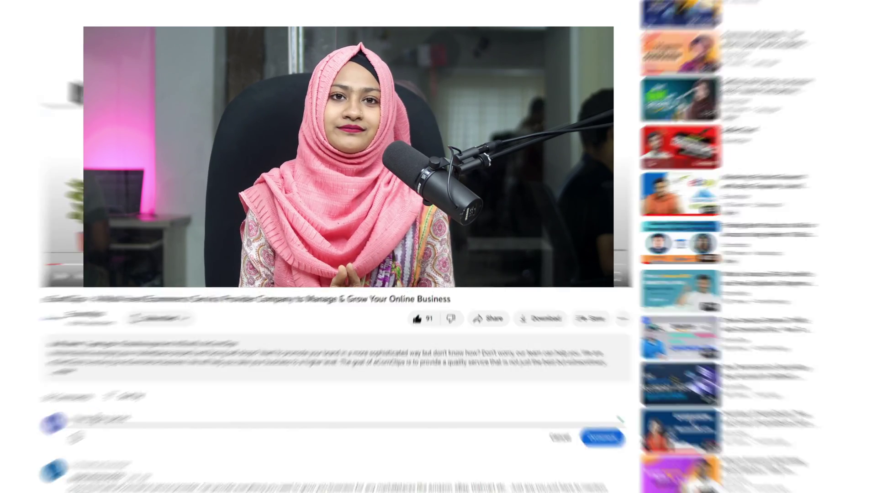